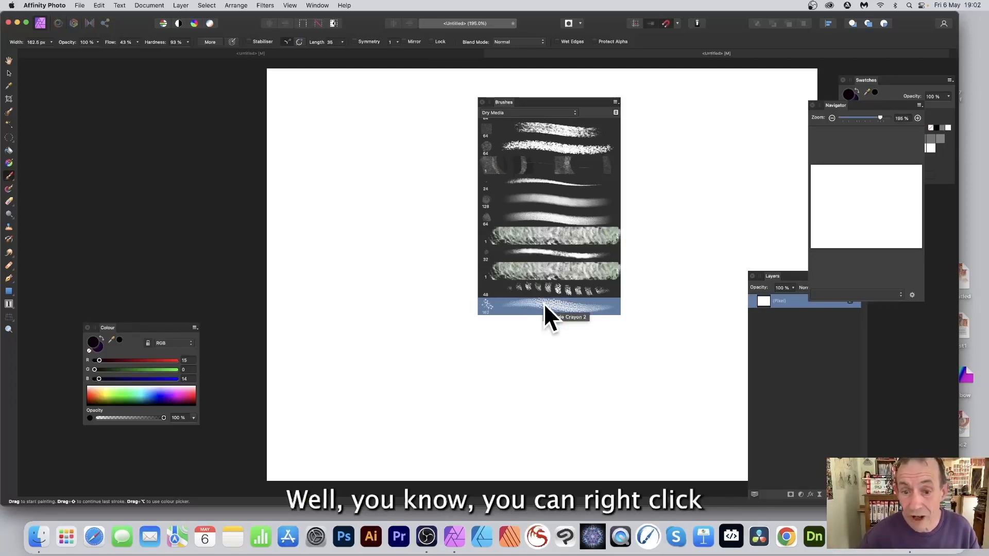
Duplicate the Crayon 2 brush in the Dry Media brushes.
right_click(544, 304)
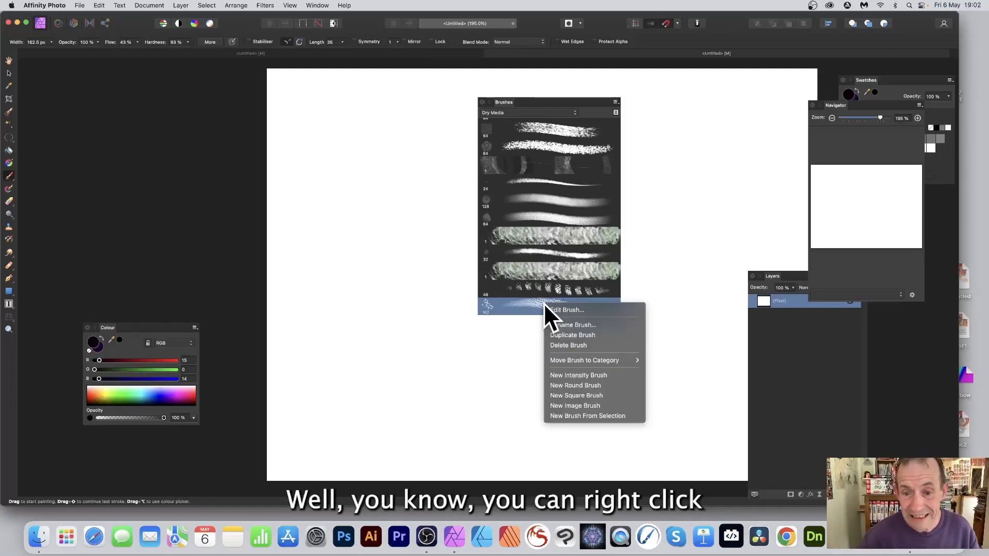
click(588, 336)
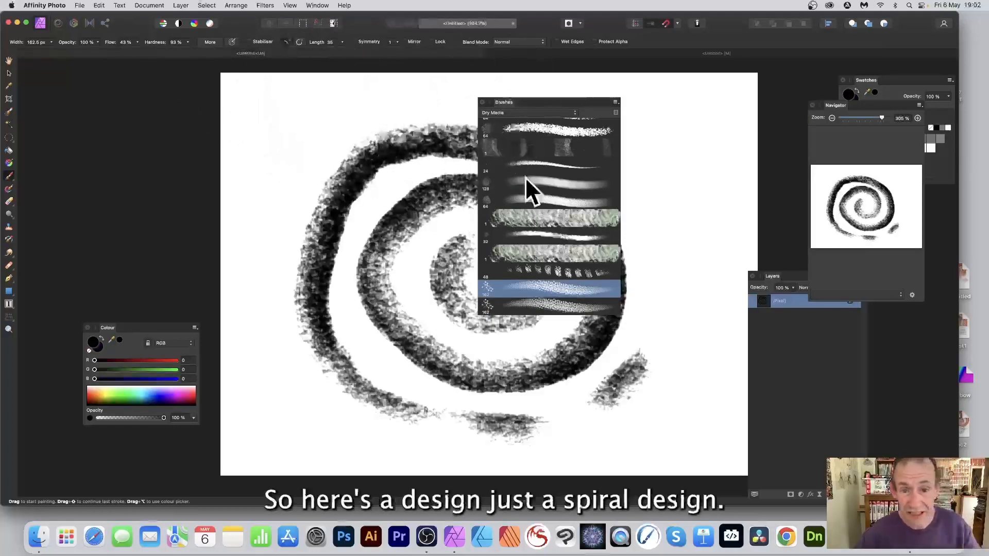
drag(527, 101, 607, 103)
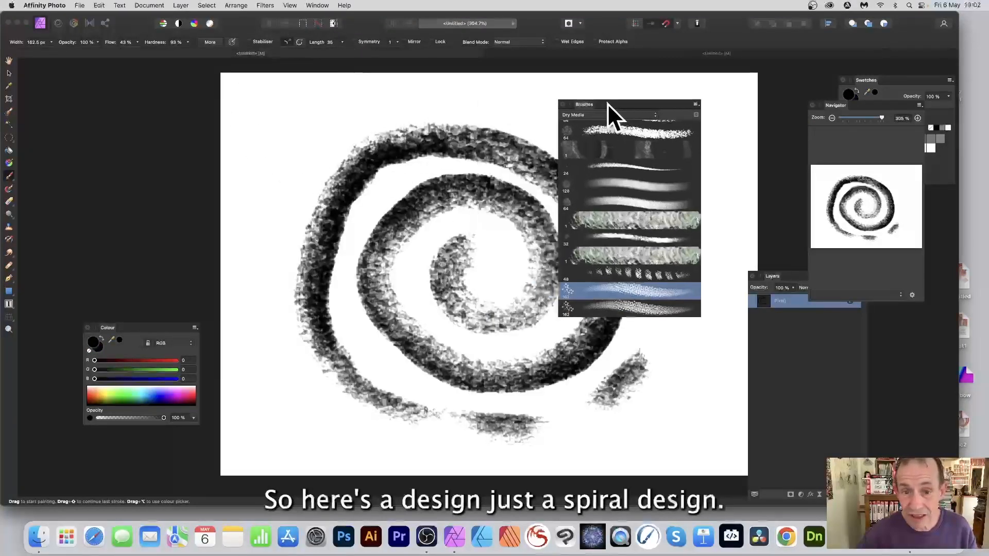
Undo the spiral strokes and paint a dotted texture across the canvas with the duplicated brush.
click(473, 239)
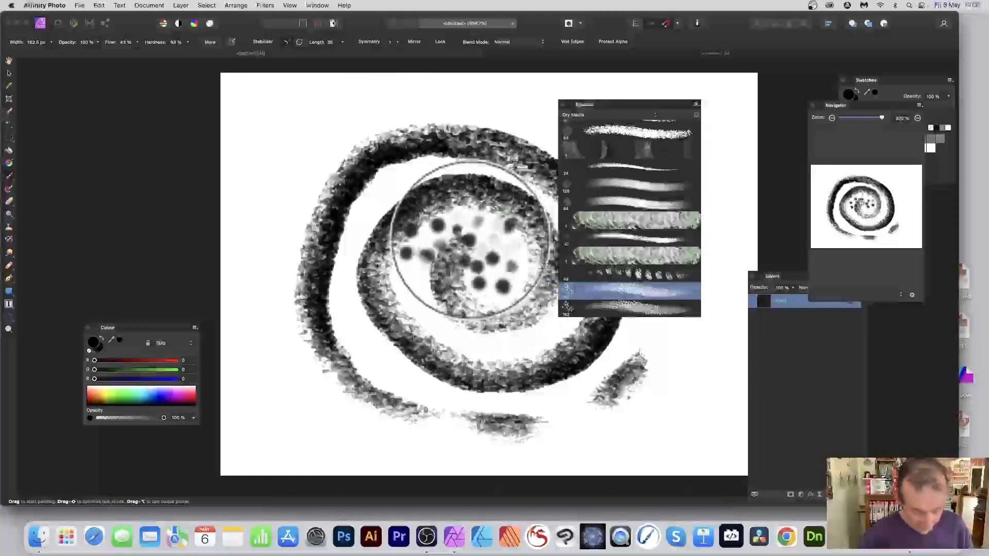
key(super+z)
key(super+z)
key(super+z)
key(super+z)
key(super+z)
click(465, 243)
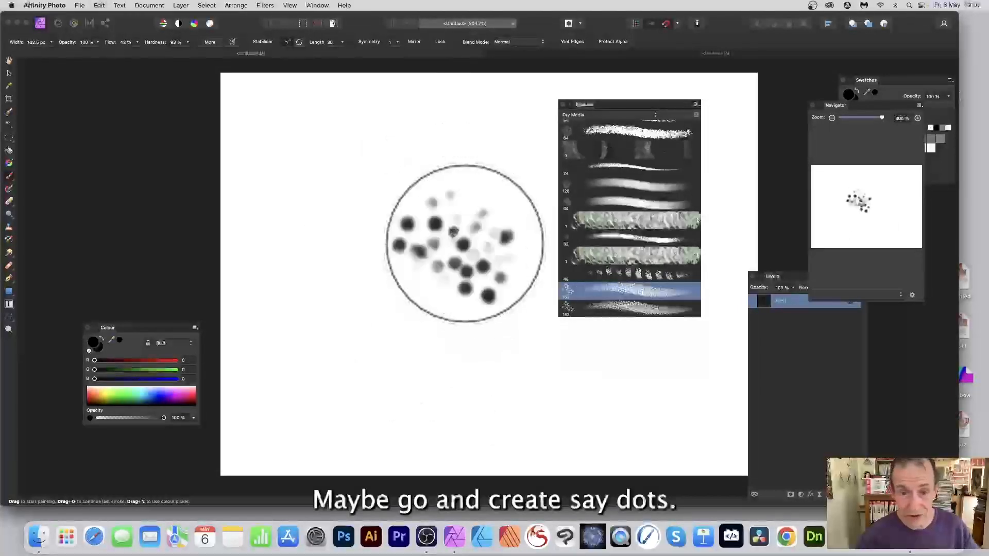
key(super+z)
click(444, 185)
key(super+z)
mouse_move(360, 237)
mouse_down()
mouse_move(498, 242)
mouse_move(536, 318)
mouse_move(411, 337)
mouse_move(343, 327)
mouse_move(348, 202)
mouse_move(480, 150)
mouse_move(531, 189)
mouse_move(539, 341)
mouse_move(652, 376)
mouse_move(674, 363)
mouse_move(446, 383)
mouse_move(419, 348)
mouse_move(479, 187)
mouse_move(401, 190)
mouse_move(400, 221)
mouse_move(347, 217)
mouse_up()
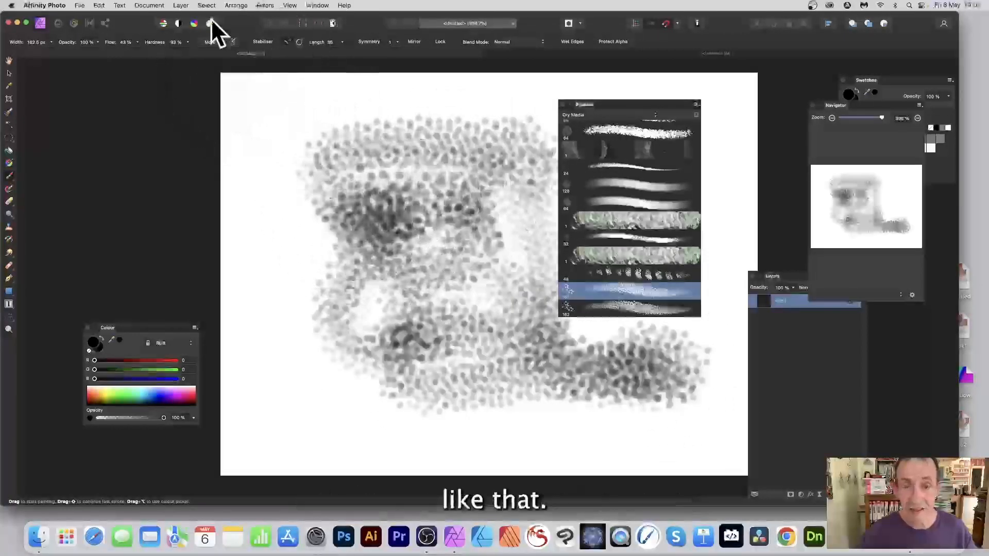
Export the canvas as an 800 x 600 px PNG named dots.
click(79, 5)
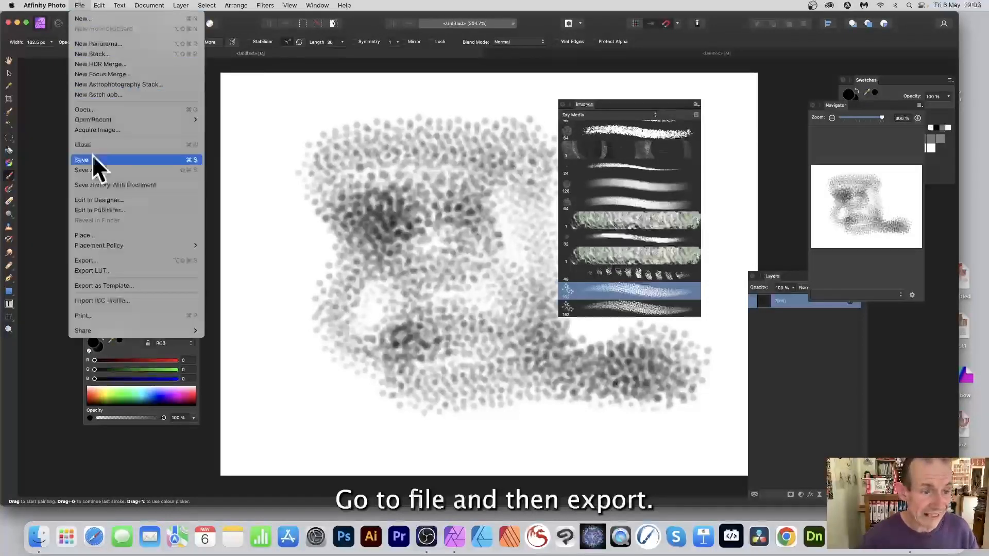
click(104, 259)
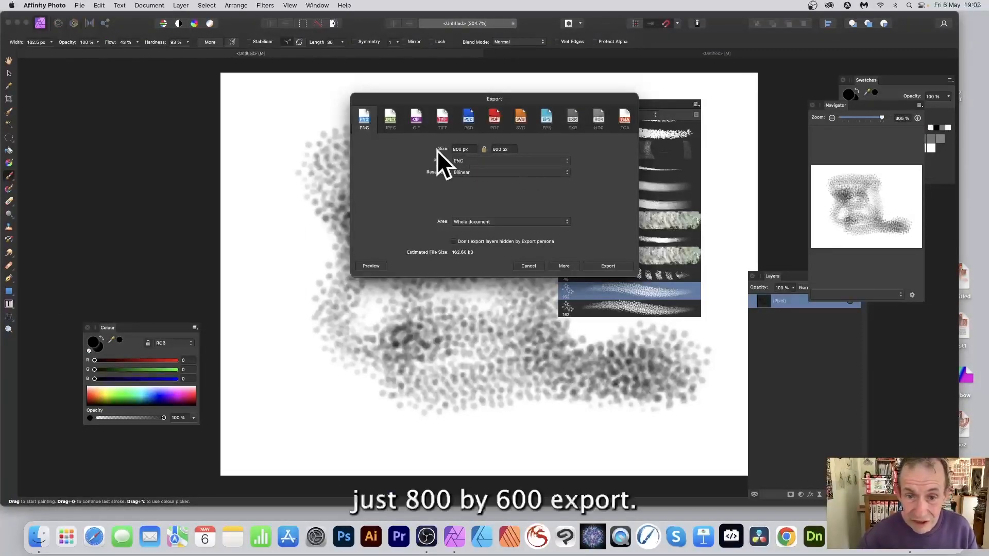
click(609, 265)
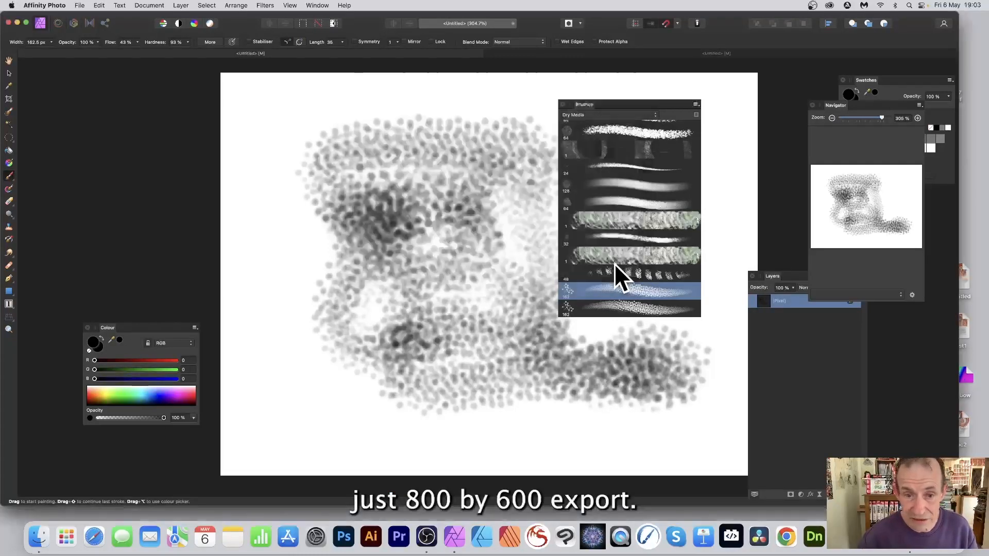
text(d)
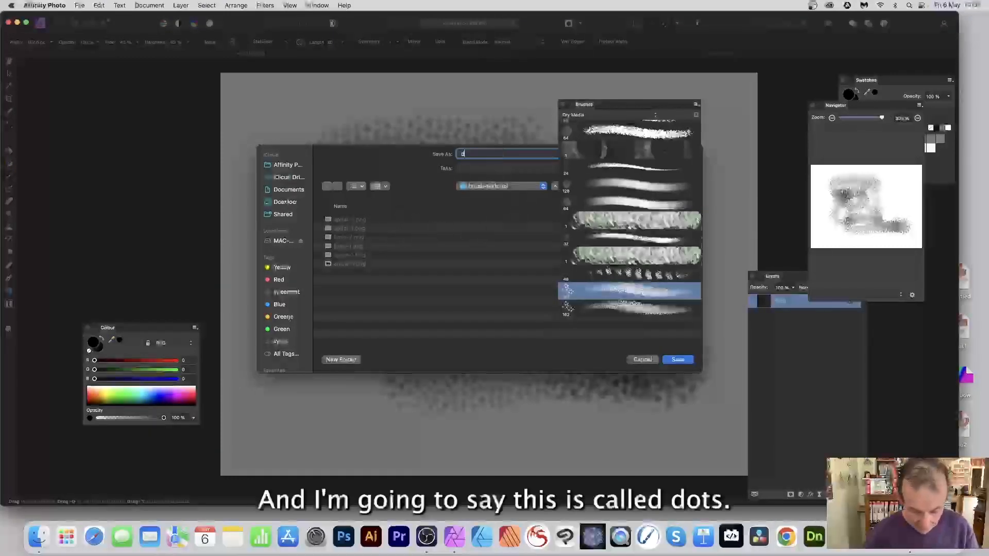
text(ots-1)
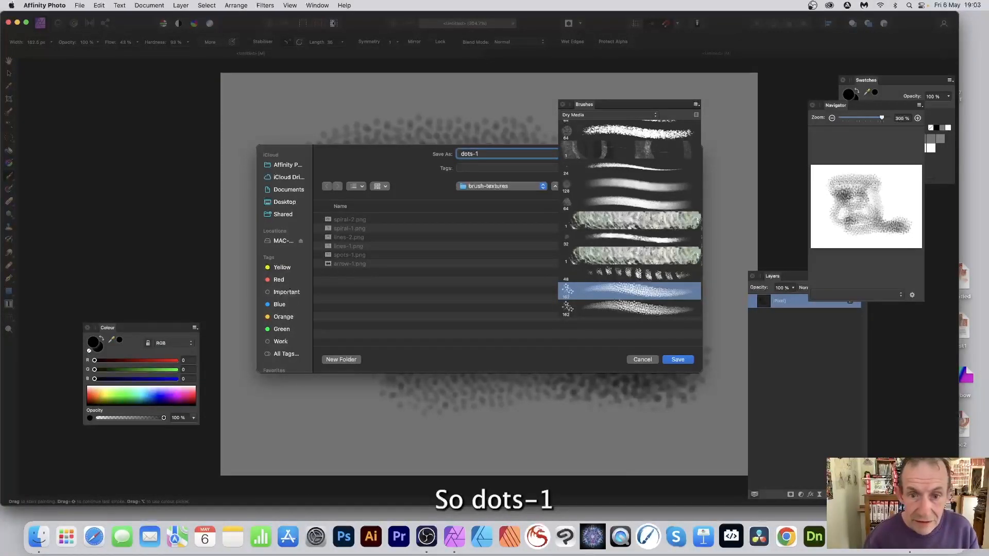
key(Return)
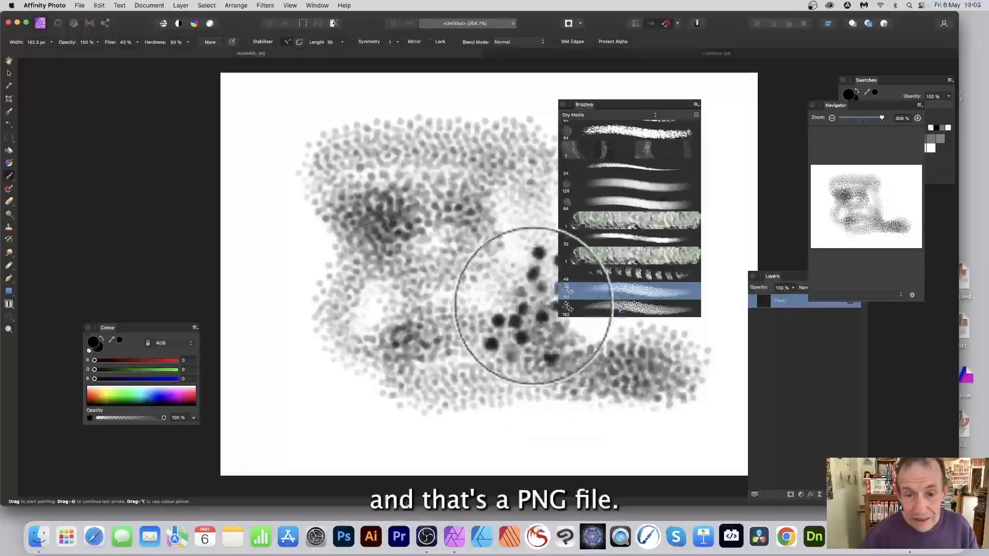
Open the duplicated brush for editing and review its Dynamics and Texture settings.
click(634, 54)
click(614, 309)
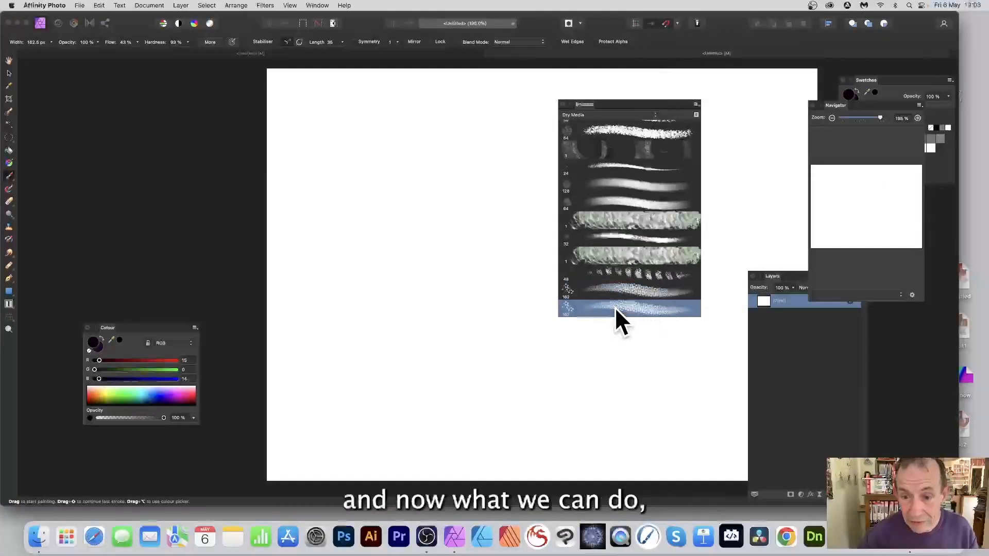
double_click(568, 305)
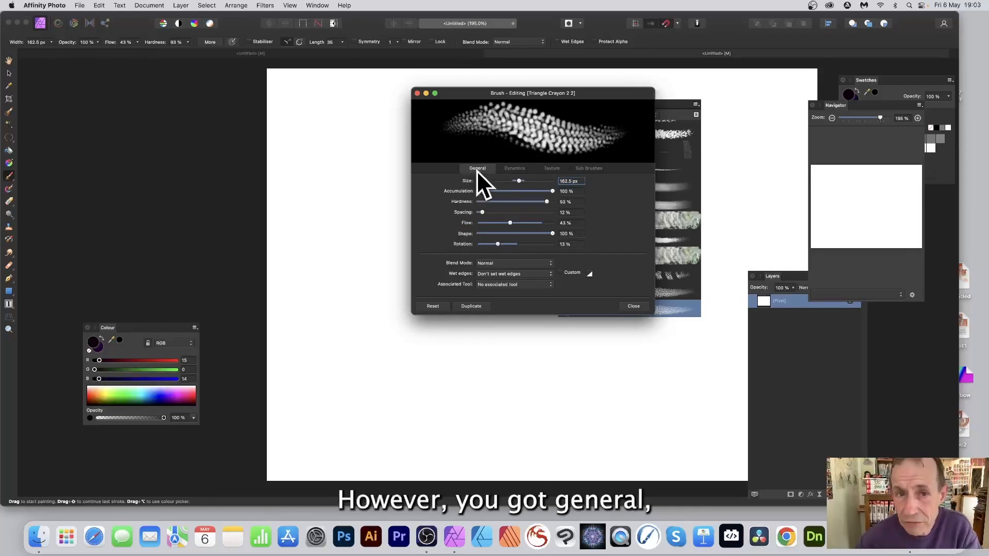
click(512, 170)
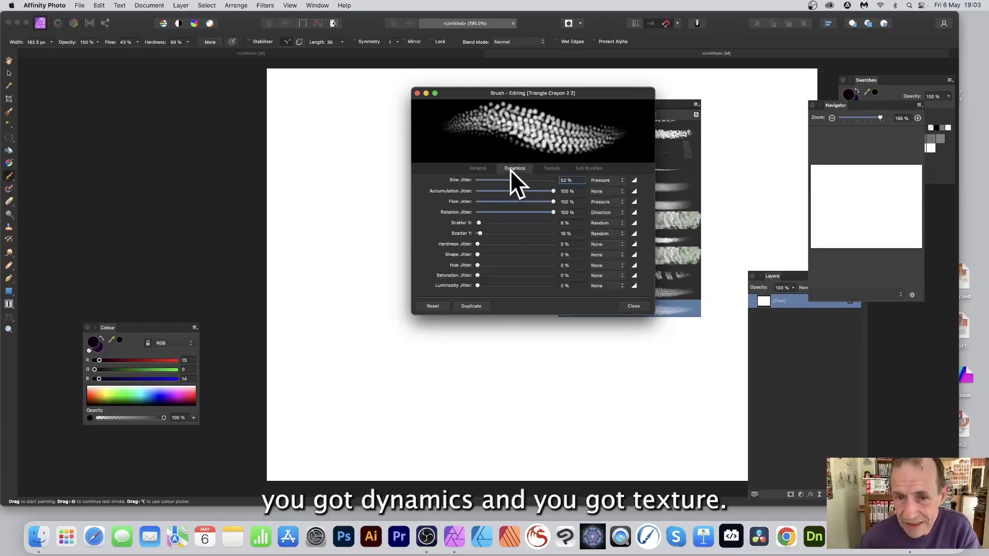
click(552, 168)
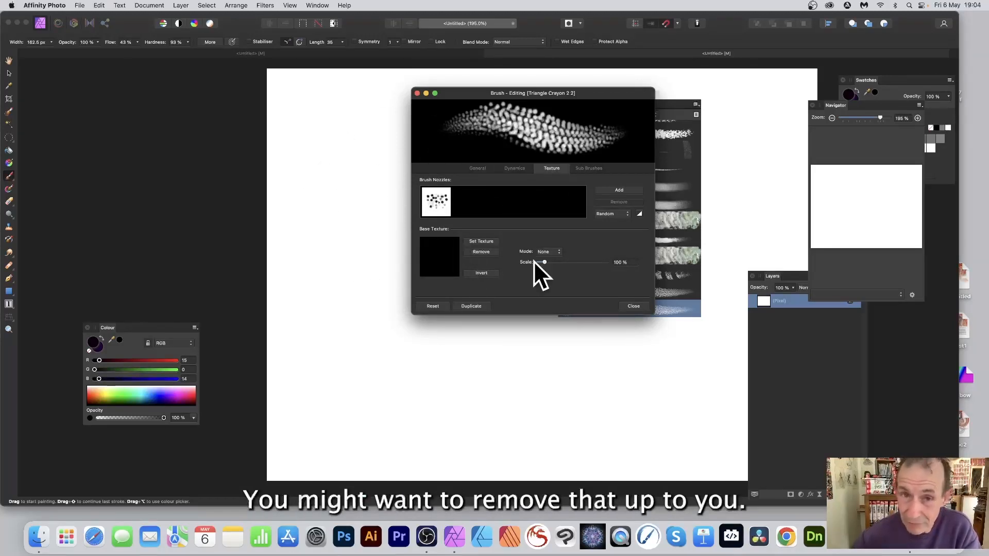
Add dots-1.png as a brush nozzle and remove the original nozzle.
click(435, 199)
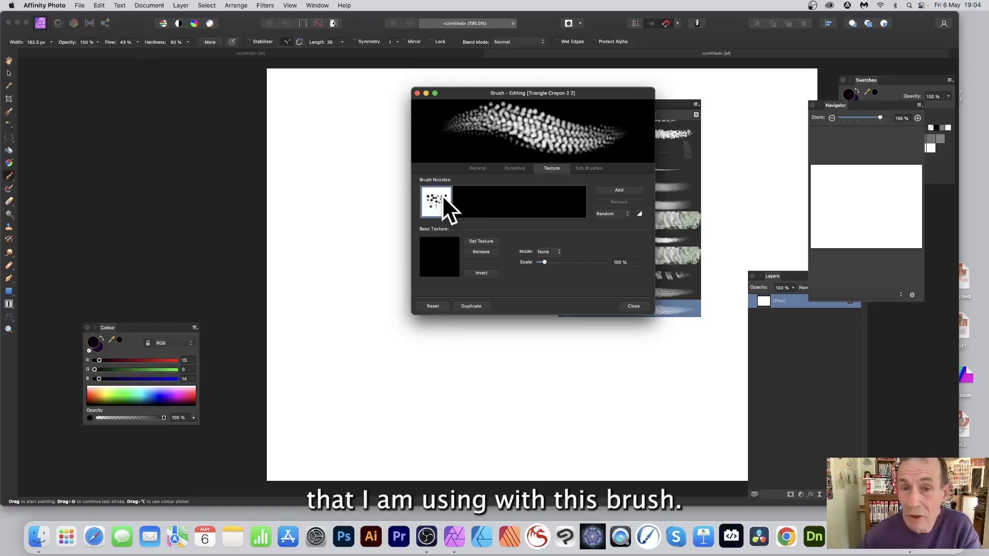
click(622, 189)
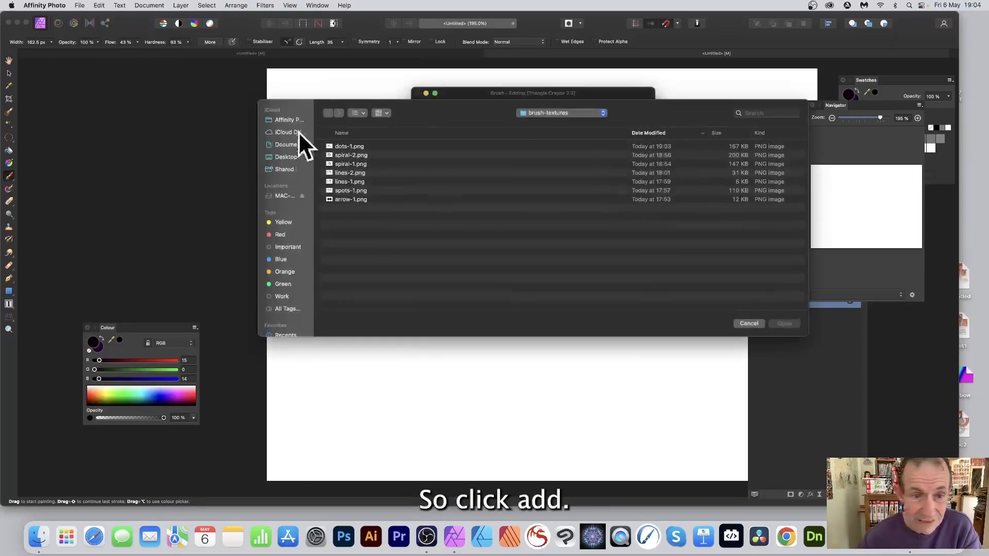
click(340, 147)
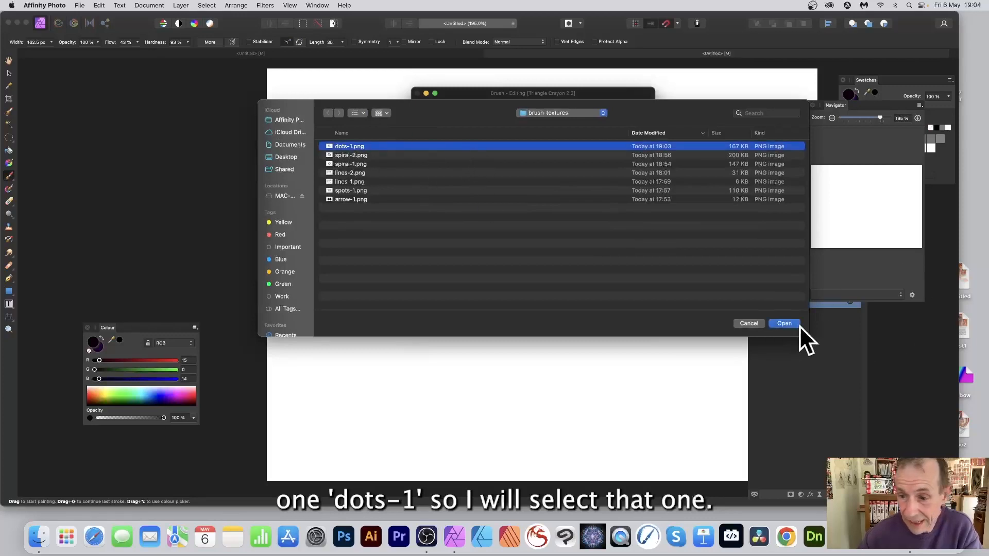
click(784, 323)
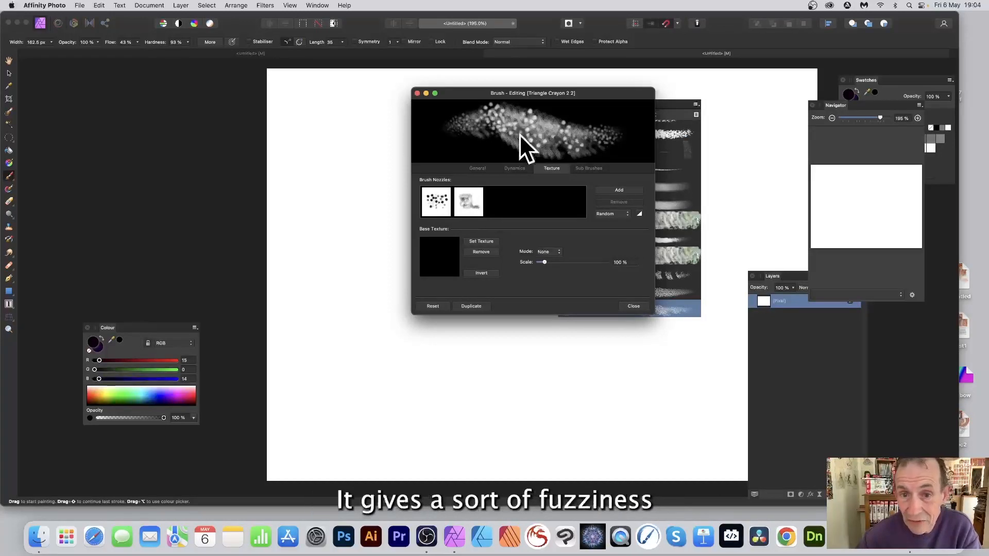
click(438, 199)
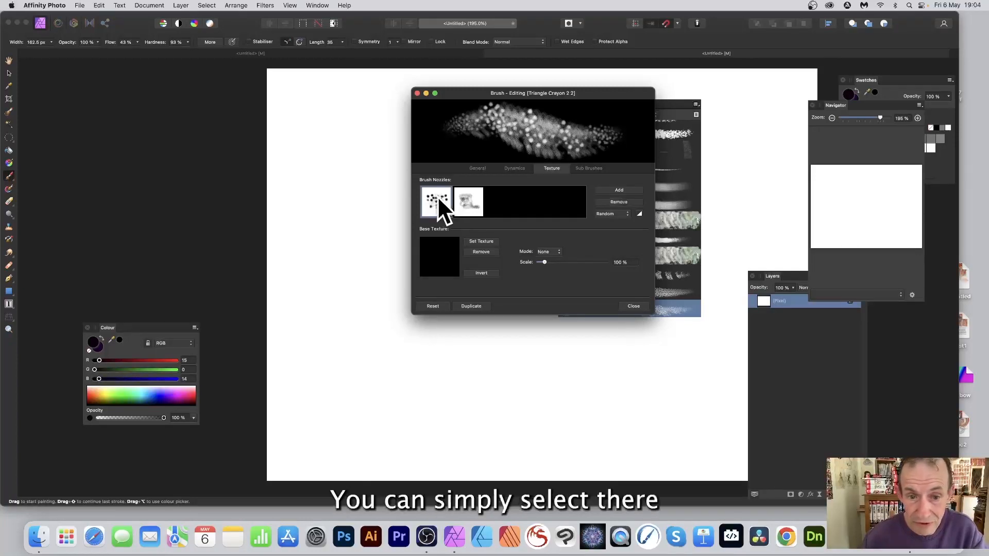
click(620, 202)
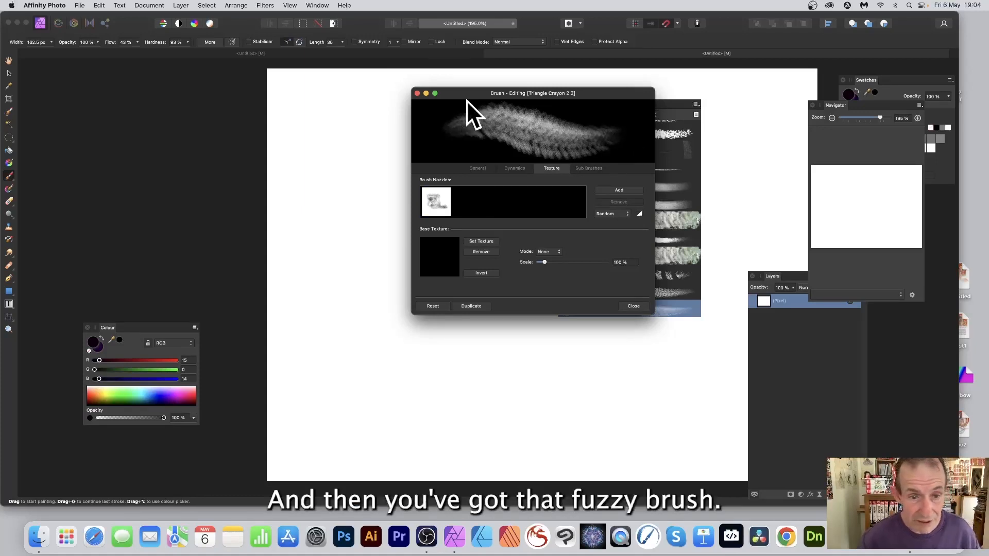
Paint a test stroke with the new nozzle and undo it.
mouse_move(302, 137)
mouse_down()
mouse_move(454, 360)
mouse_move(321, 268)
mouse_move(301, 199)
mouse_move(376, 285)
mouse_move(480, 374)
mouse_move(613, 381)
mouse_move(417, 361)
mouse_move(323, 150)
mouse_move(342, 129)
mouse_up()
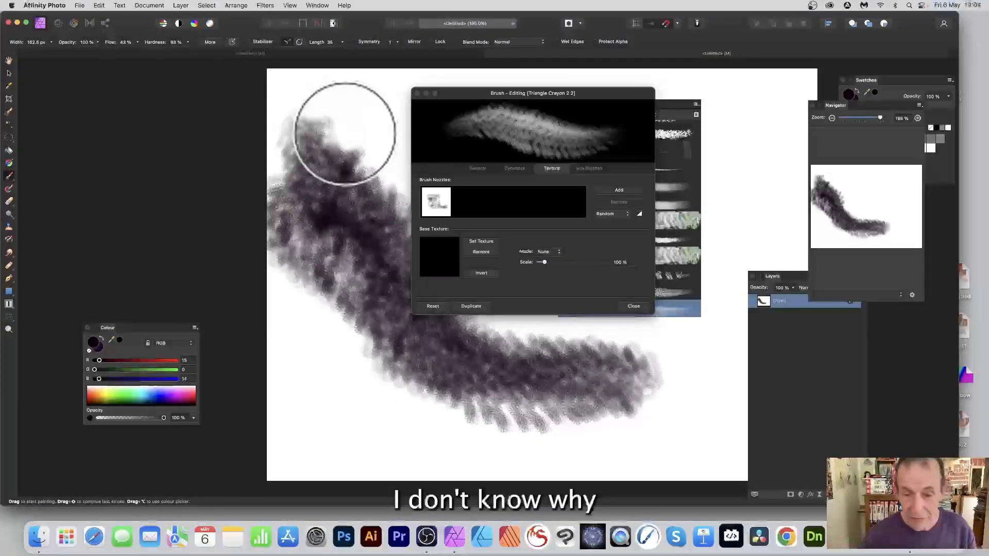
key(super+z)
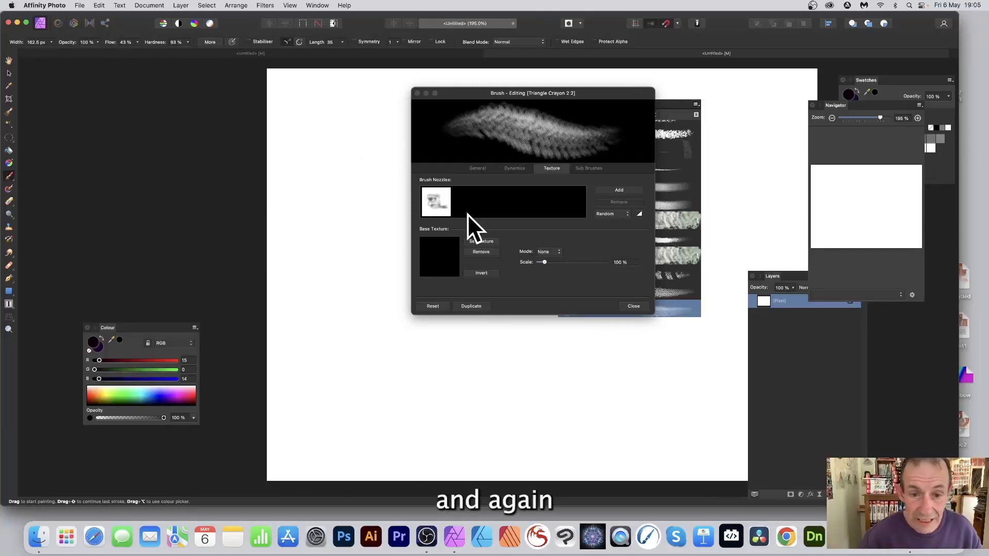
Add lines-2.png as a second brush nozzle and paint test strokes on the canvas.
click(618, 191)
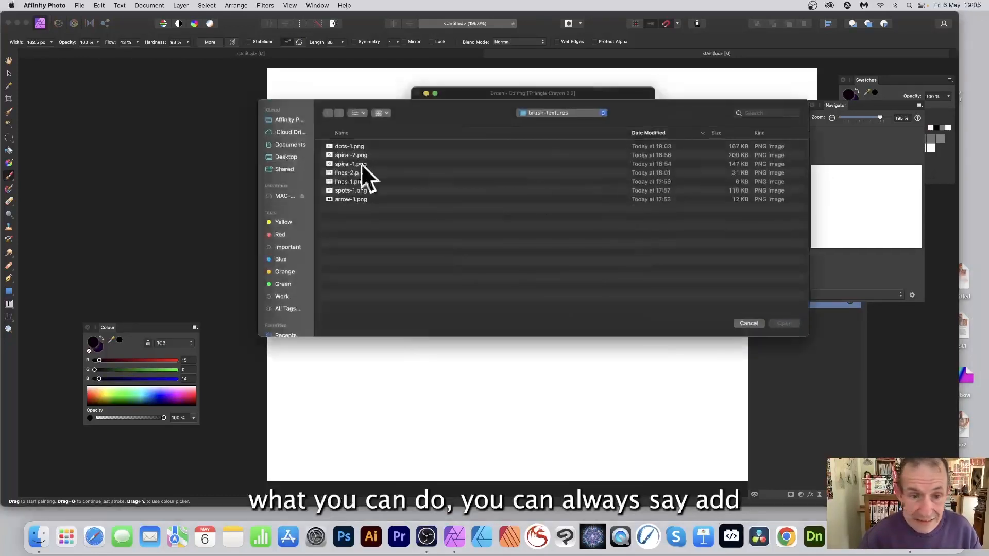
click(349, 173)
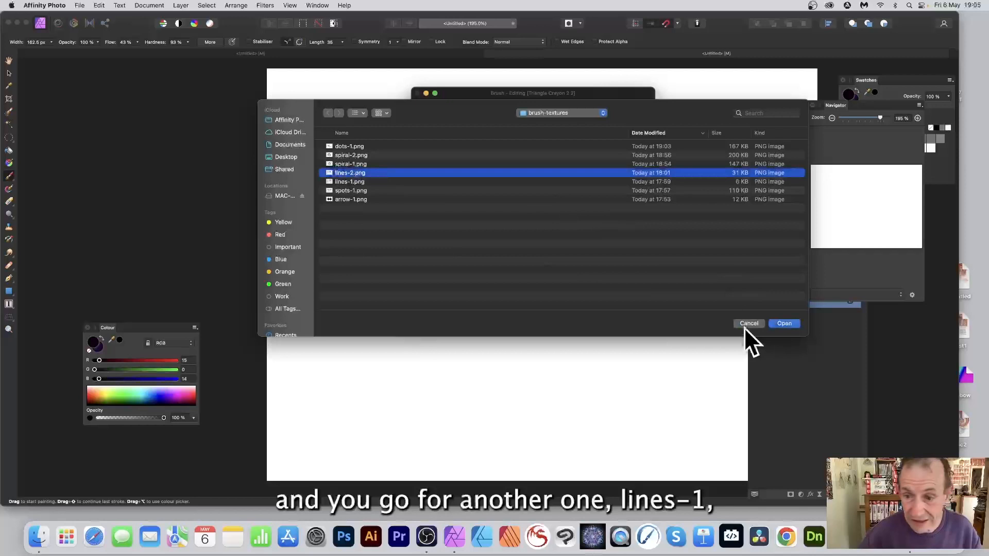
click(783, 323)
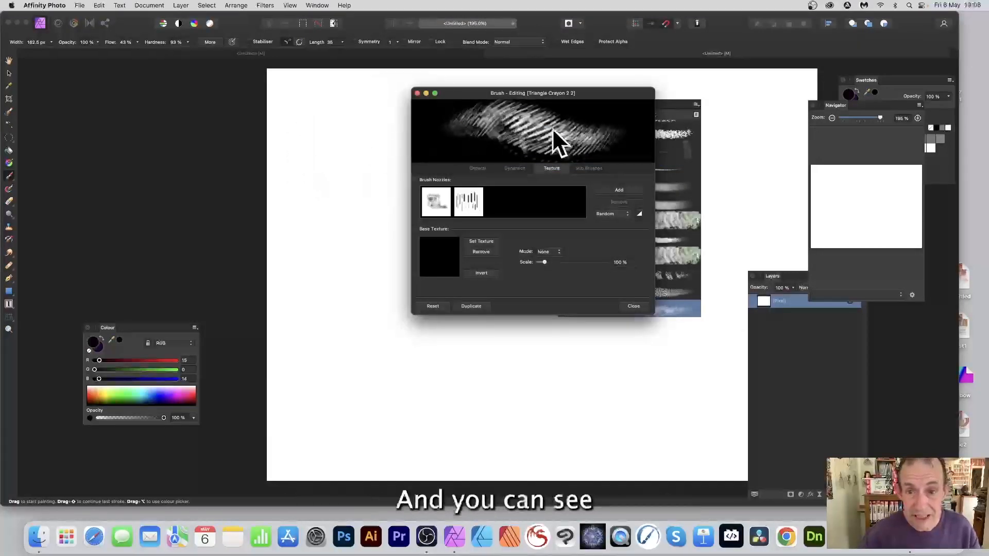
mouse_move(314, 126)
mouse_down()
mouse_move(370, 181)
mouse_move(414, 251)
mouse_move(512, 340)
mouse_move(626, 412)
mouse_move(406, 333)
mouse_move(311, 218)
mouse_move(336, 226)
mouse_move(426, 314)
mouse_move(596, 381)
mouse_move(642, 413)
mouse_move(401, 307)
mouse_move(323, 226)
mouse_move(381, 155)
mouse_up()
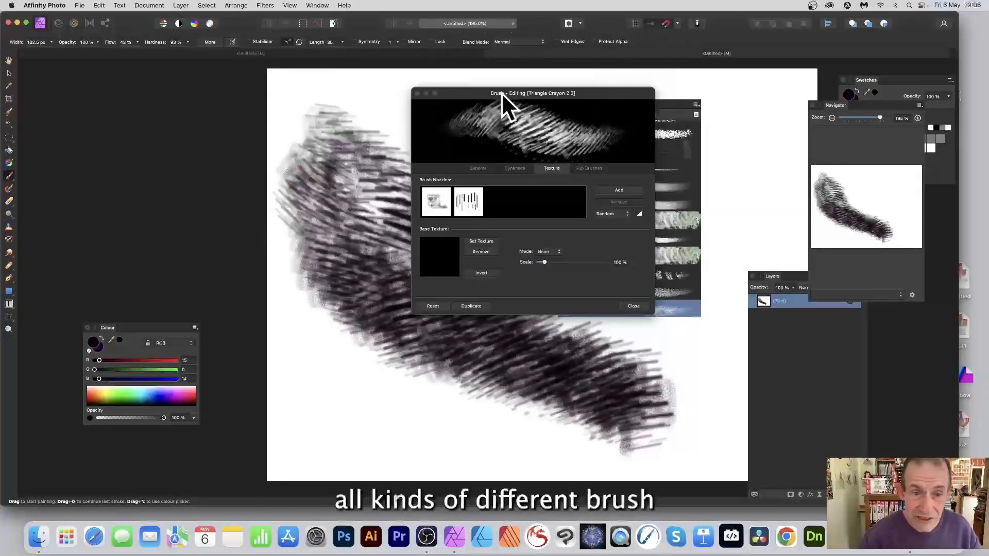
mouse_move(320, 194)
mouse_down()
mouse_move(309, 150)
mouse_move(401, 257)
mouse_up()
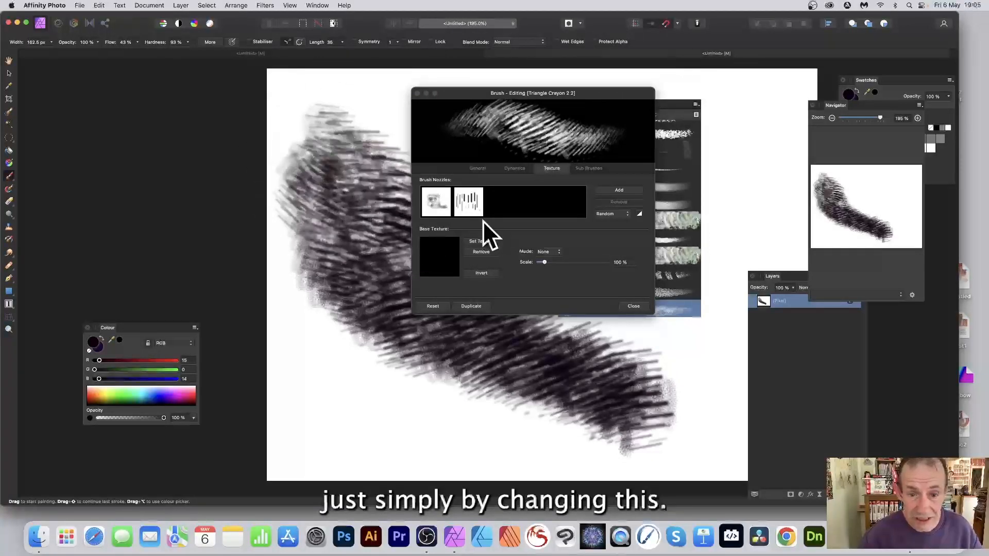
Remove the first nozzle and paint a test stroke with the remaining lines nozzle.
click(435, 204)
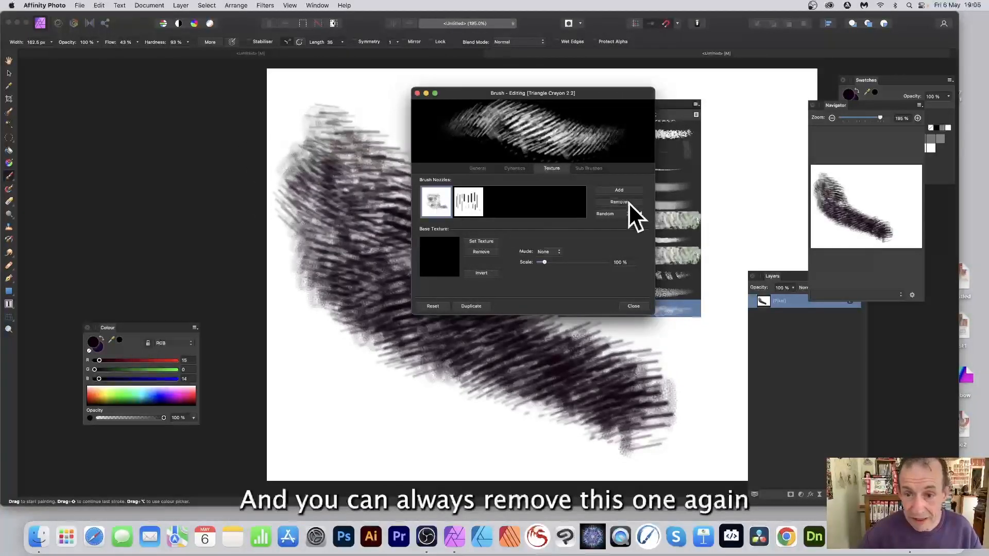
click(625, 203)
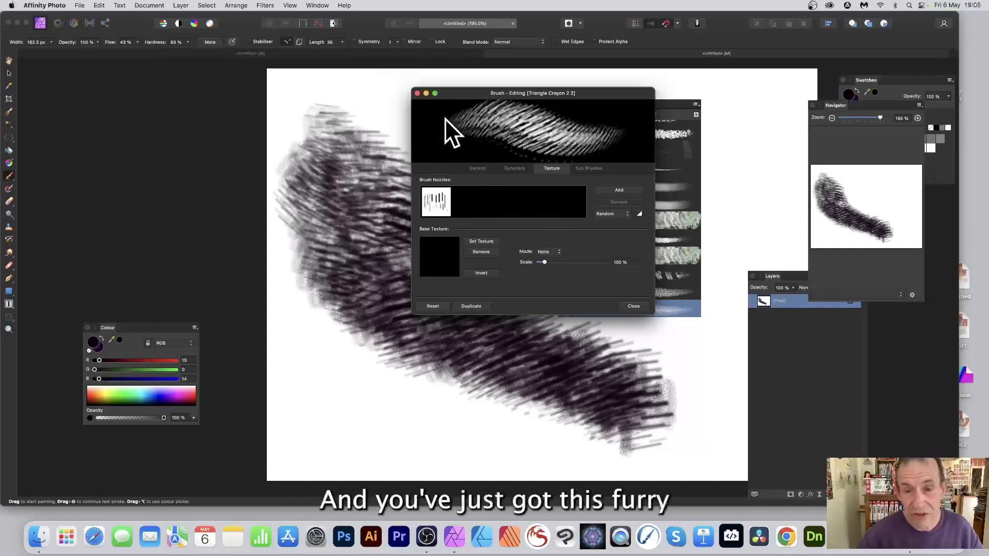
mouse_move(331, 122)
mouse_down()
mouse_move(444, 427)
mouse_move(383, 404)
mouse_move(451, 416)
mouse_move(372, 400)
mouse_move(436, 417)
mouse_move(290, 310)
mouse_move(330, 354)
mouse_move(474, 380)
mouse_up()
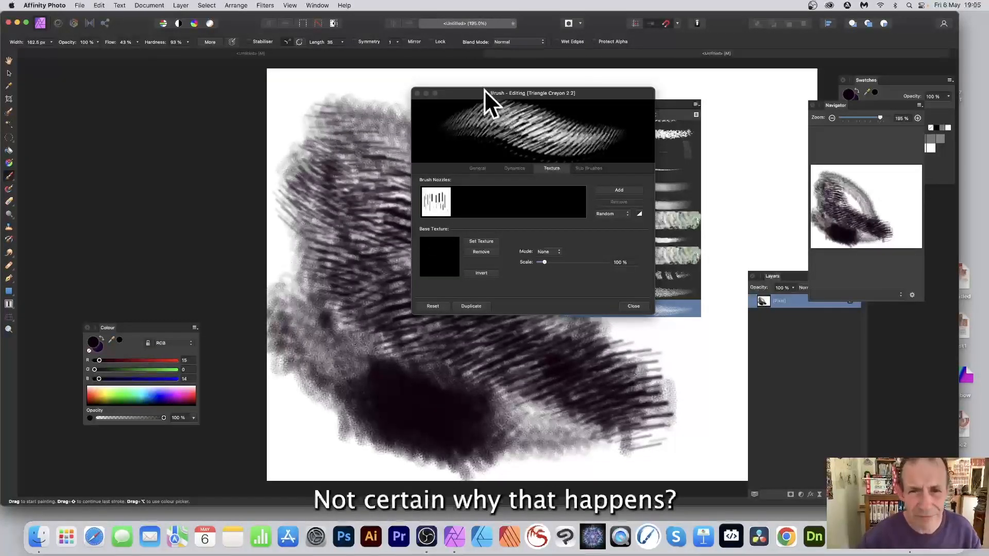
Close the brush editor and sketch a stroke with a different Dry Media brush.
drag(485, 93, 514, 92)
click(662, 305)
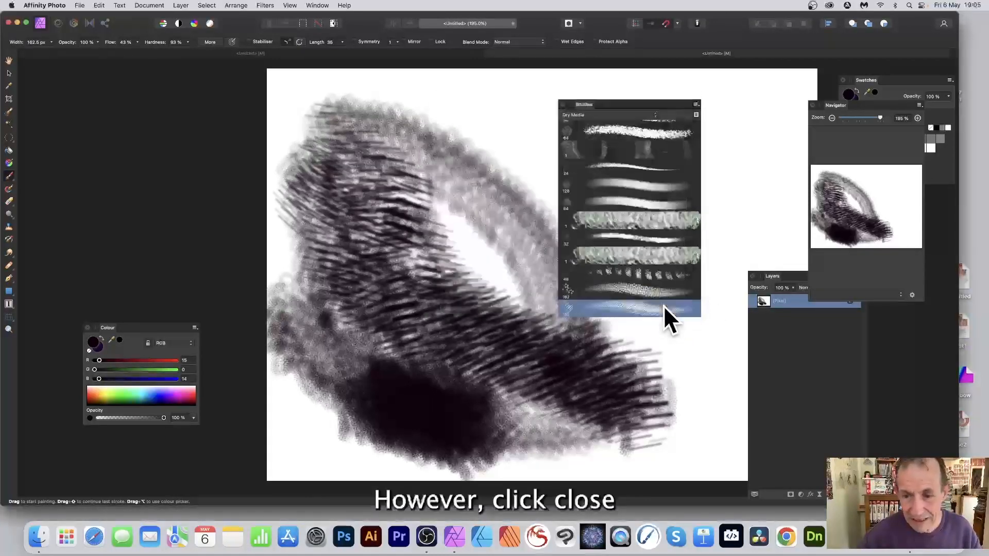
click(619, 167)
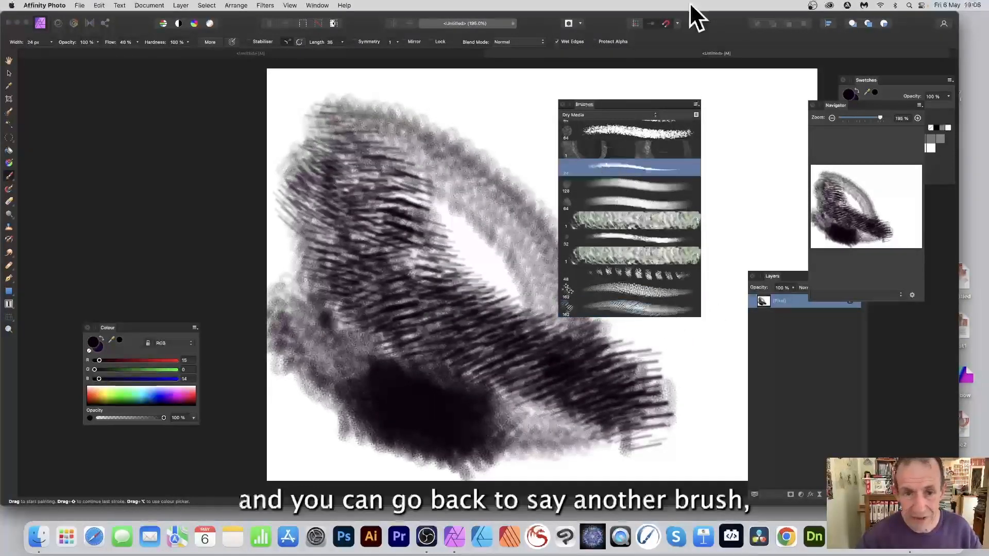
mouse_move(475, 114)
mouse_down()
mouse_move(497, 115)
mouse_move(512, 149)
mouse_move(541, 170)
mouse_move(482, 117)
mouse_up()
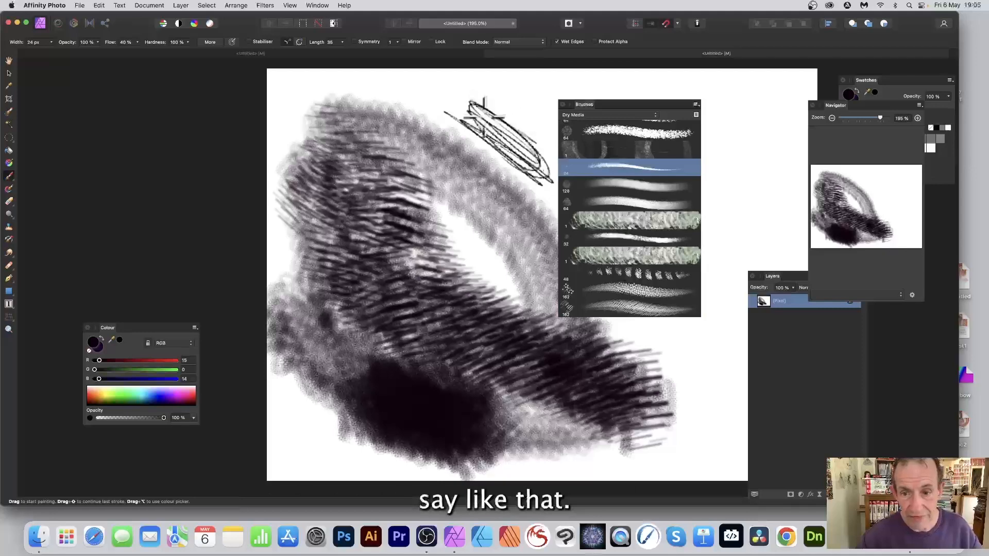
Reopen the Triangle Crayon 2 2 brush editor, set the brush size to 133.4 px and paint a test stroke.
click(623, 308)
double_click(613, 305)
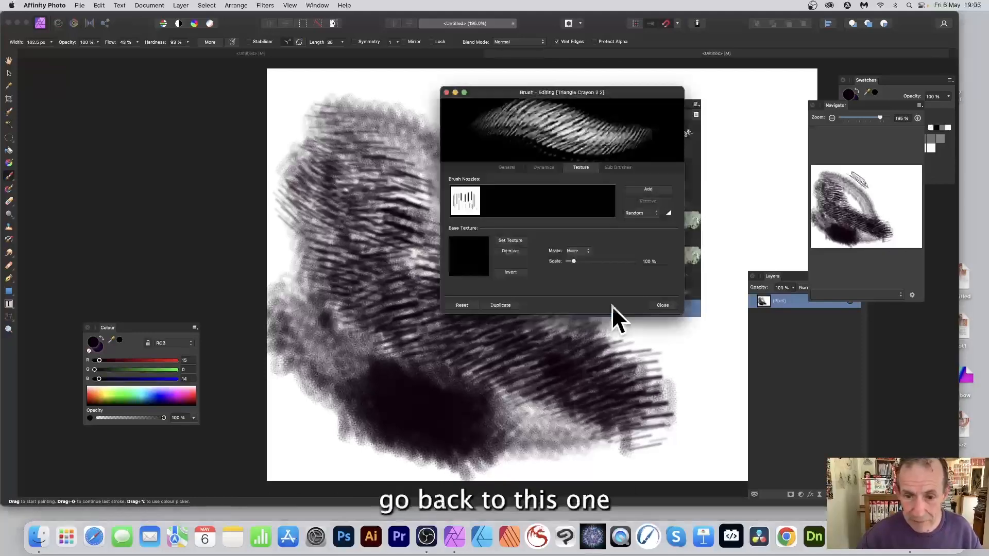
click(547, 168)
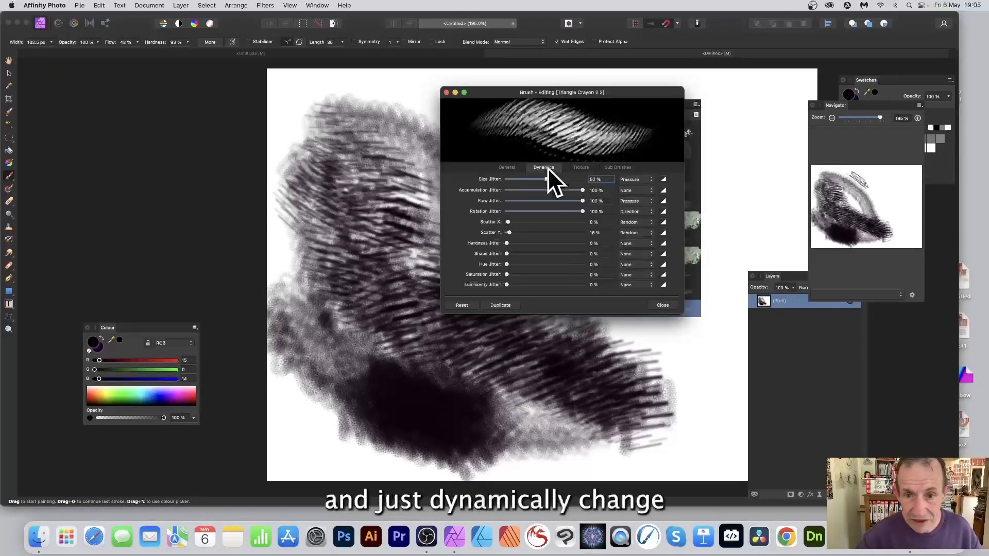
click(508, 167)
drag(544, 182, 543, 179)
drag(539, 180, 547, 180)
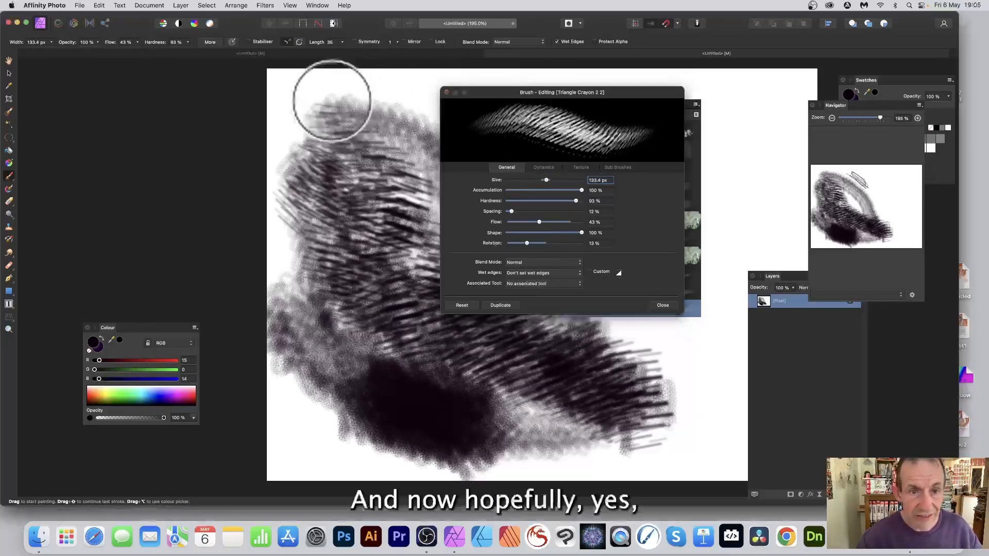
mouse_move(331, 99)
mouse_down()
mouse_move(403, 95)
mouse_move(515, 117)
mouse_move(638, 103)
mouse_move(748, 144)
mouse_move(768, 196)
mouse_move(660, 388)
mouse_move(724, 339)
mouse_move(747, 222)
mouse_move(728, 96)
mouse_up()
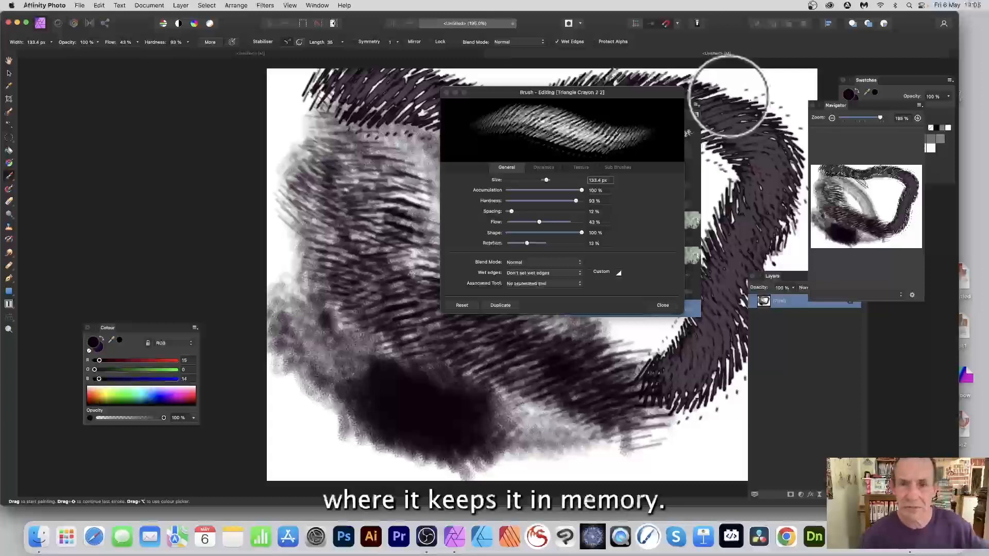
Turn off wet edges, set the colour's red value to 207 and paint a red stroke across the canvas.
click(557, 42)
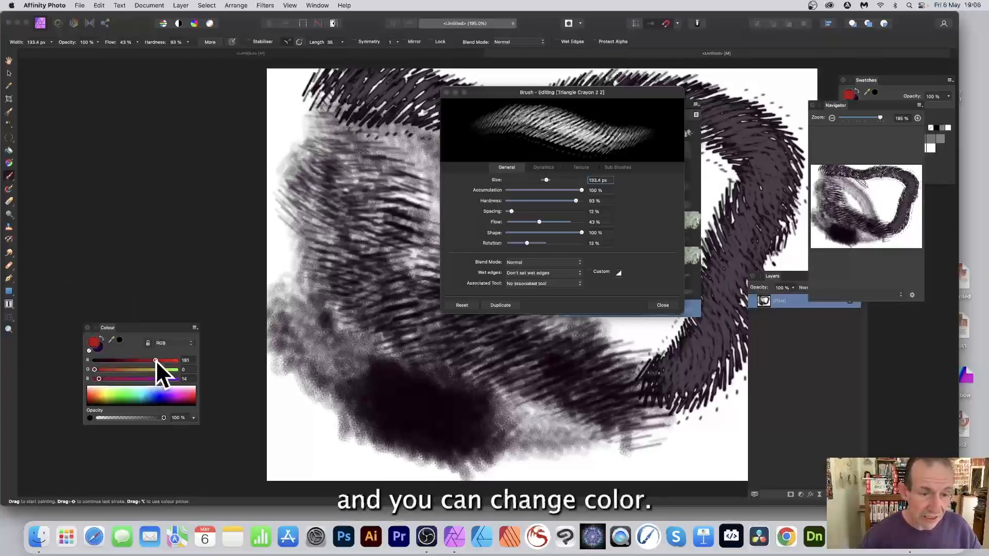
drag(156, 360, 160, 360)
drag(500, 92, 612, 94)
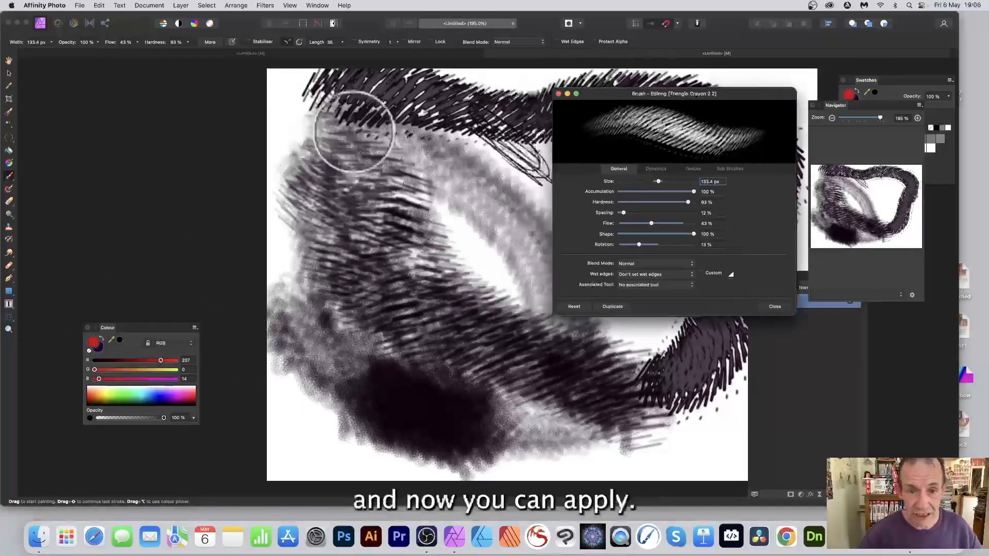
mouse_move(354, 132)
mouse_down()
mouse_move(382, 161)
mouse_move(443, 187)
mouse_move(503, 236)
mouse_move(491, 279)
mouse_move(367, 278)
mouse_move(364, 248)
mouse_move(547, 229)
mouse_move(460, 173)
mouse_move(478, 124)
mouse_move(539, 101)
mouse_move(309, 131)
mouse_move(503, 121)
mouse_up()
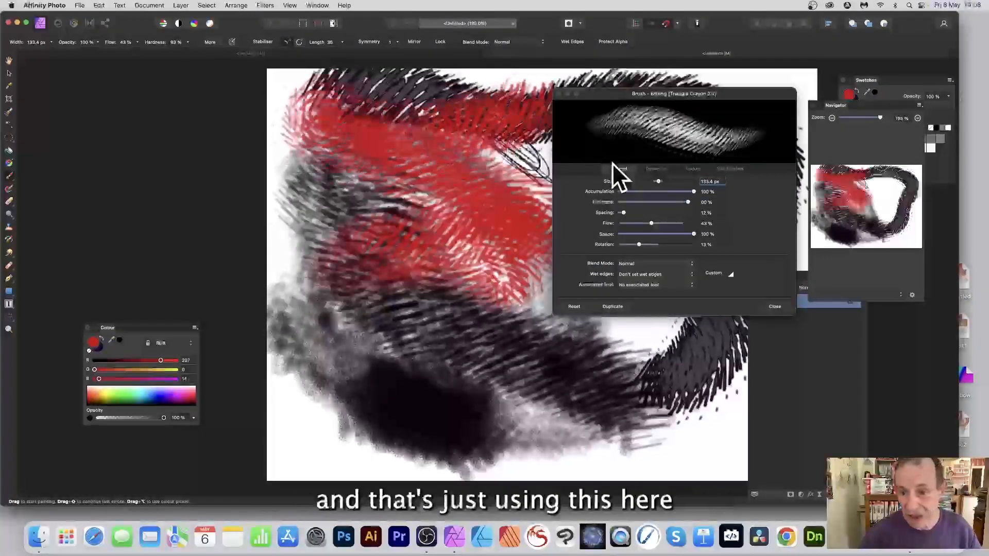
Add spots-1.png as a second brush nozzle in the brush's texture settings and paint a test stroke.
click(694, 169)
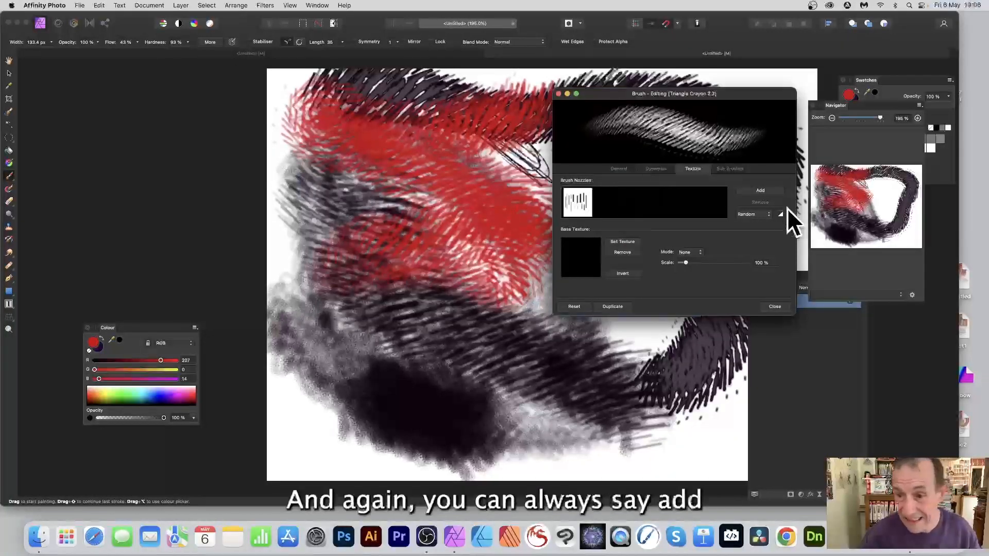
click(761, 191)
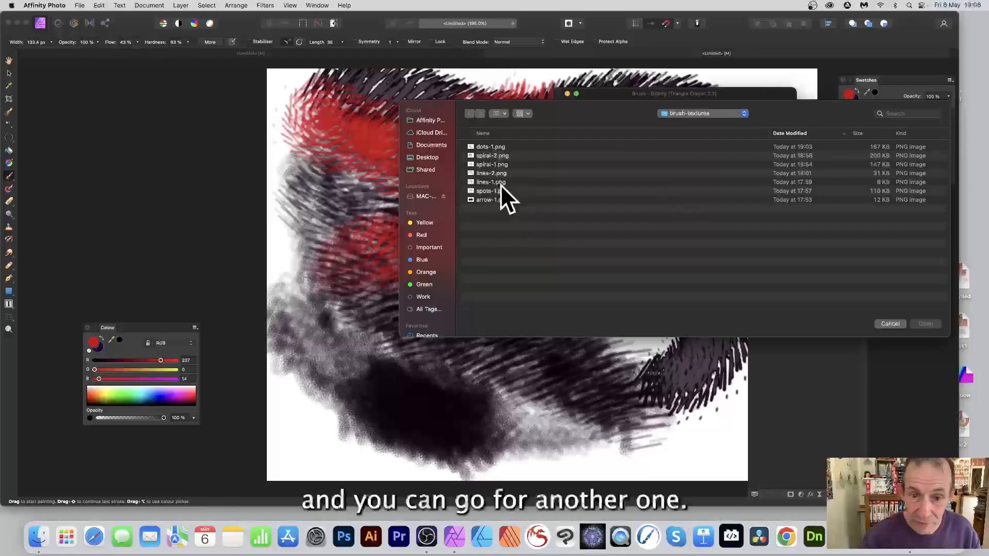
click(489, 146)
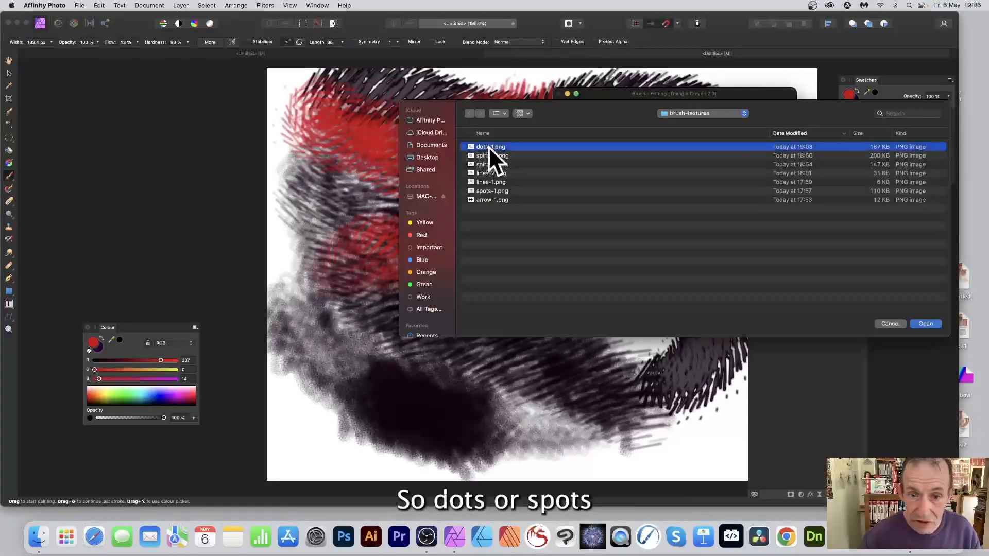
click(485, 191)
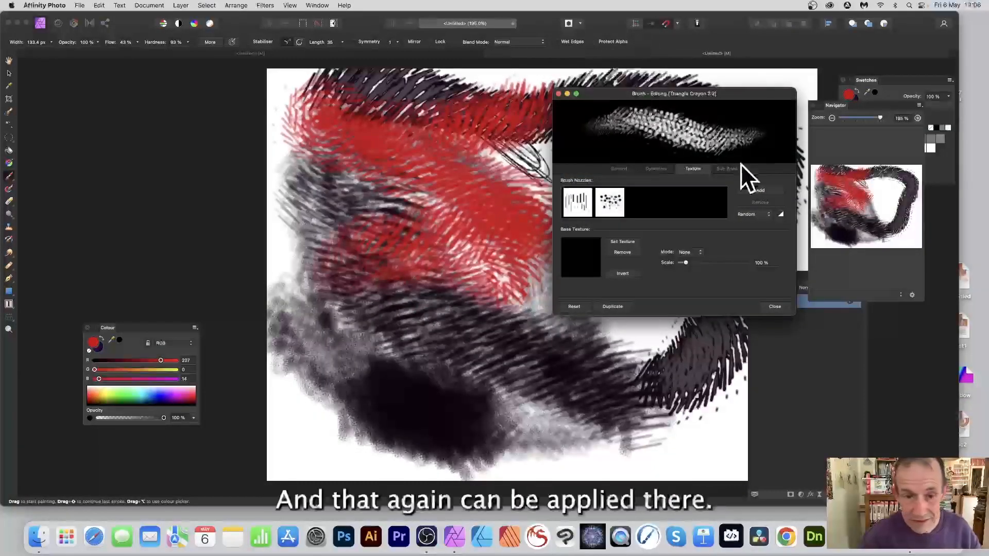
mouse_move(424, 313)
mouse_down()
mouse_move(381, 324)
mouse_move(426, 347)
mouse_move(543, 372)
mouse_move(384, 400)
mouse_move(541, 373)
mouse_move(642, 392)
mouse_move(546, 373)
mouse_move(445, 384)
mouse_move(353, 334)
mouse_move(306, 343)
mouse_up()
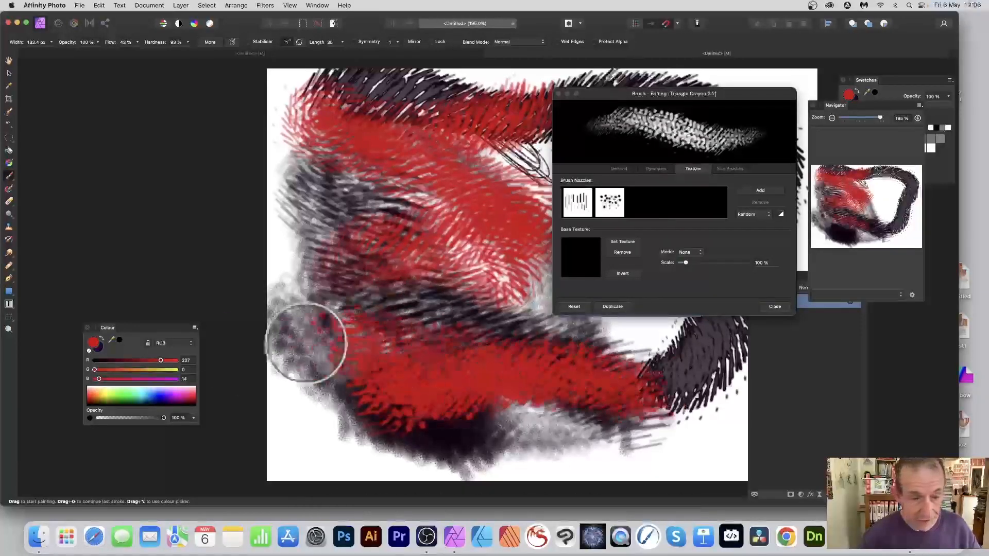
Paint a white stroke, then pick a dark purple colour from the spectrum.
click(146, 388)
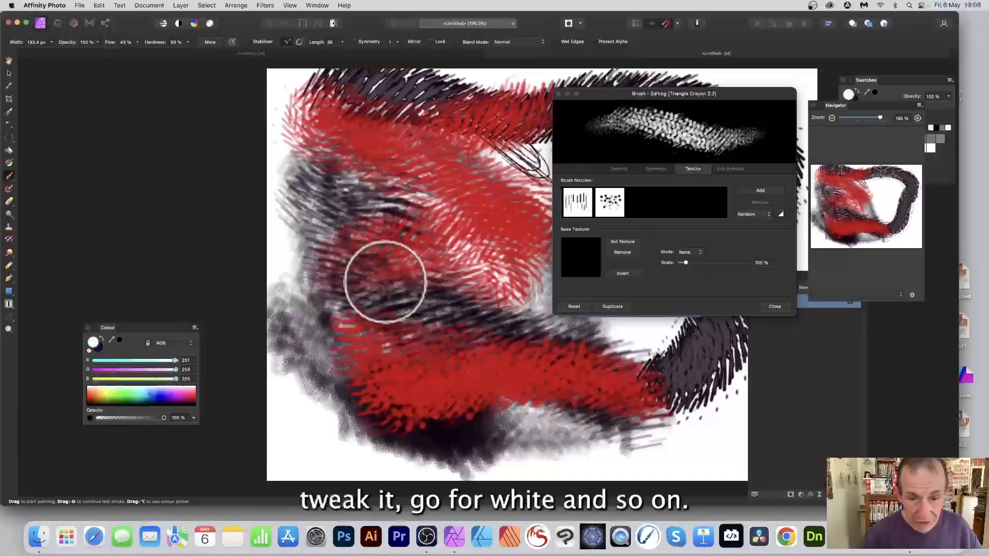
mouse_move(384, 280)
mouse_down()
mouse_move(478, 341)
mouse_move(584, 363)
mouse_move(631, 395)
mouse_move(483, 380)
mouse_move(403, 317)
mouse_up()
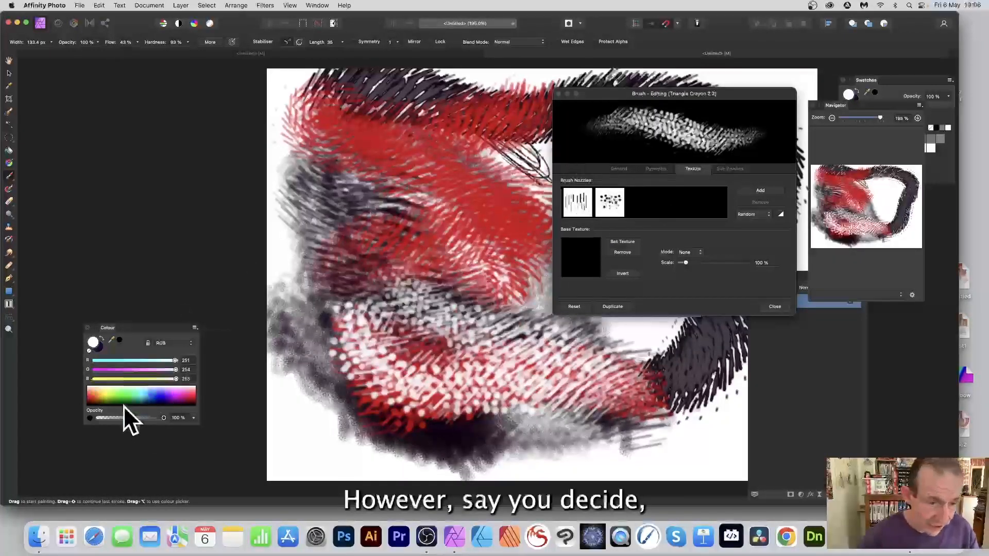
drag(172, 387, 172, 403)
Set Scatter X to 128%, Scatter Y to 172%, hue, saturation and luminosity jitter to 75%, 92%, 85%, close and paint.
click(654, 168)
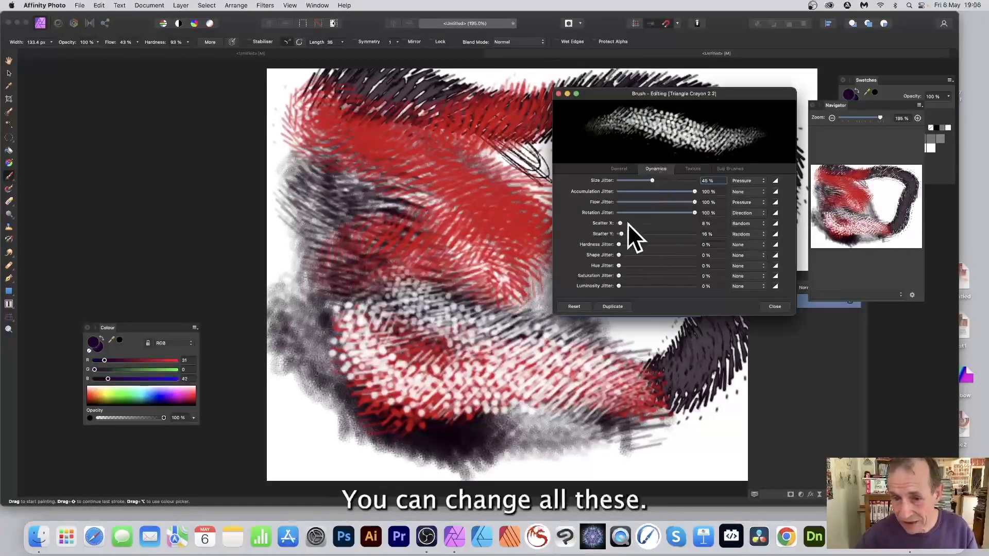
drag(627, 223, 643, 223)
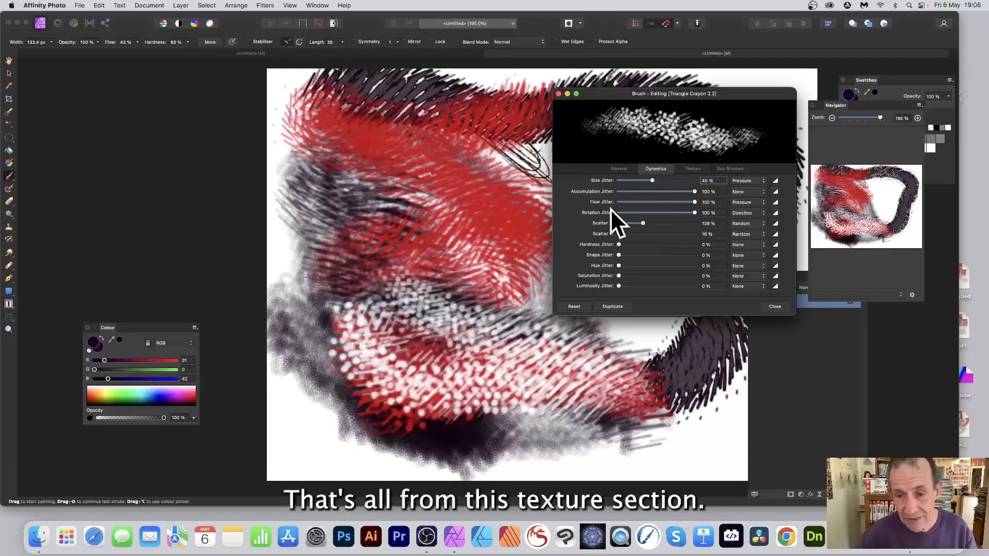
drag(626, 232, 651, 233)
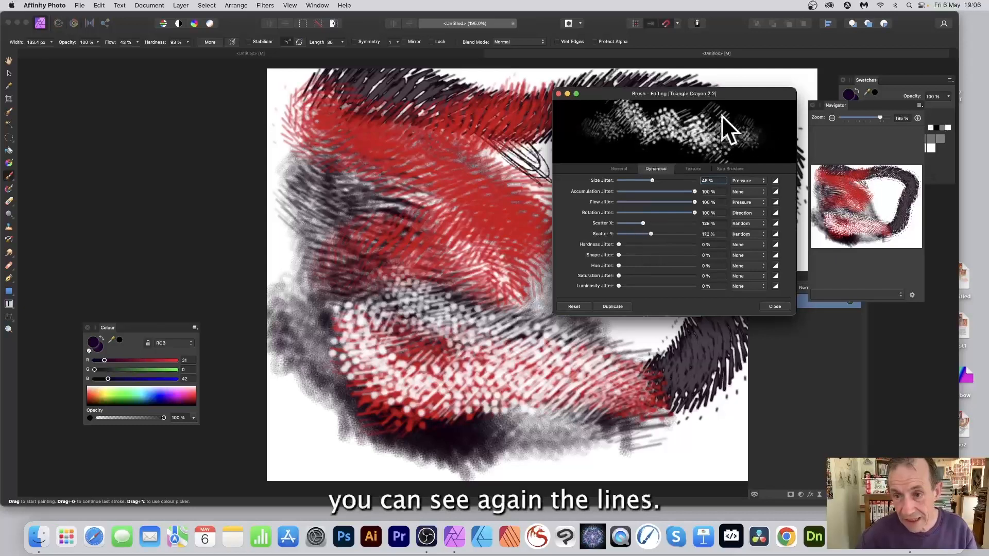
mouse_move(627, 265)
mouse_down()
mouse_move(676, 265)
mouse_move(675, 285)
mouse_move(689, 286)
mouse_up()
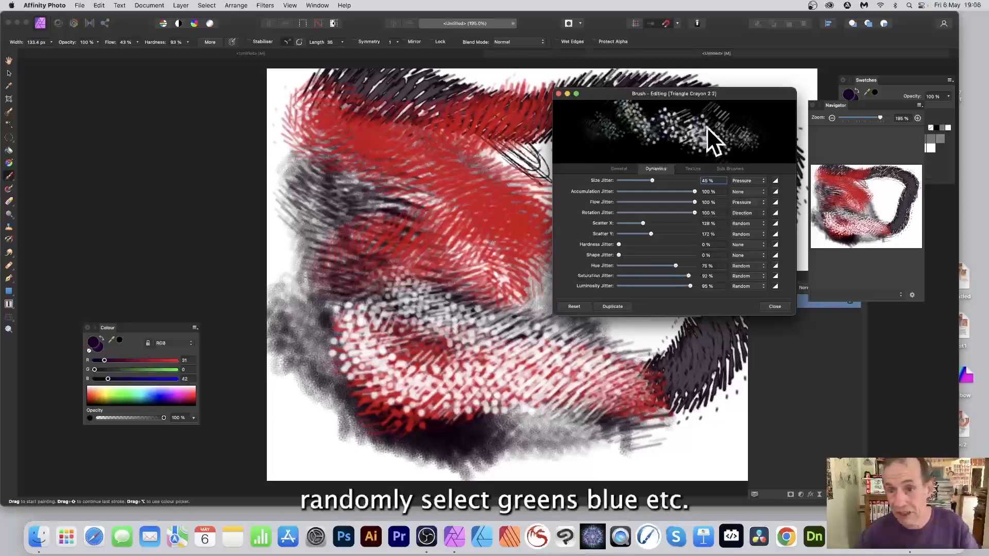
click(776, 305)
mouse_move(404, 198)
mouse_down()
mouse_move(517, 208)
mouse_move(530, 273)
mouse_move(436, 267)
mouse_move(494, 240)
mouse_move(544, 314)
mouse_move(338, 339)
mouse_move(388, 207)
mouse_move(489, 389)
mouse_move(598, 423)
mouse_move(570, 381)
mouse_move(459, 440)
mouse_move(502, 396)
mouse_move(467, 332)
mouse_move(340, 174)
mouse_move(465, 148)
mouse_move(576, 162)
mouse_move(639, 159)
mouse_move(651, 143)
mouse_move(720, 161)
mouse_move(768, 104)
mouse_move(617, 348)
mouse_move(604, 340)
mouse_move(520, 424)
mouse_move(407, 390)
mouse_up()
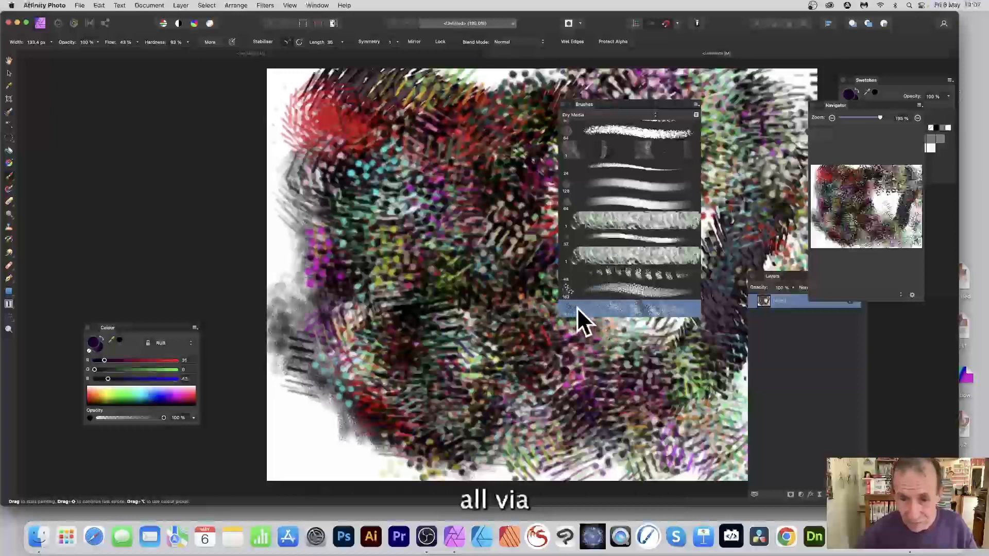
Reopen the brush editor's texture nozzles and paint more colourful test strokes over the canvas.
double_click(608, 308)
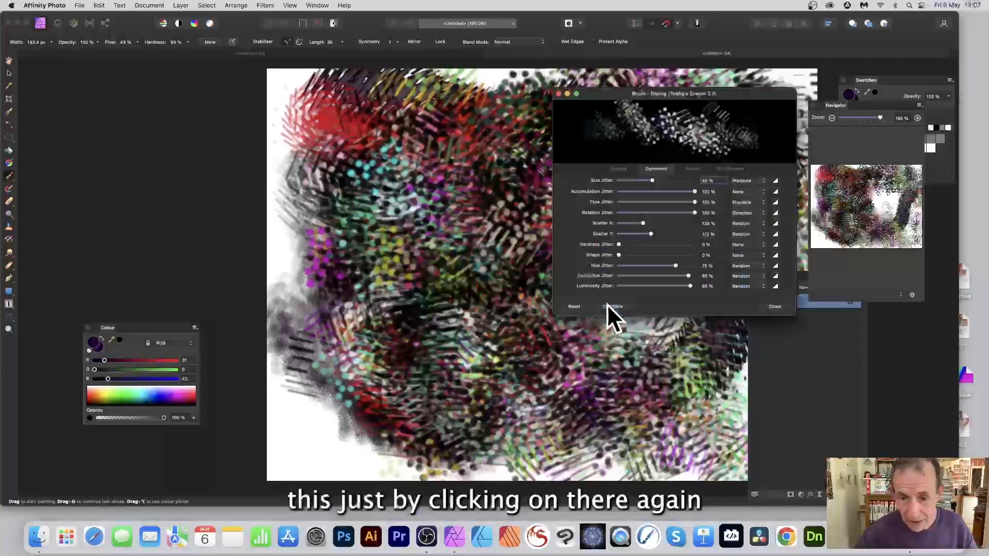
click(693, 168)
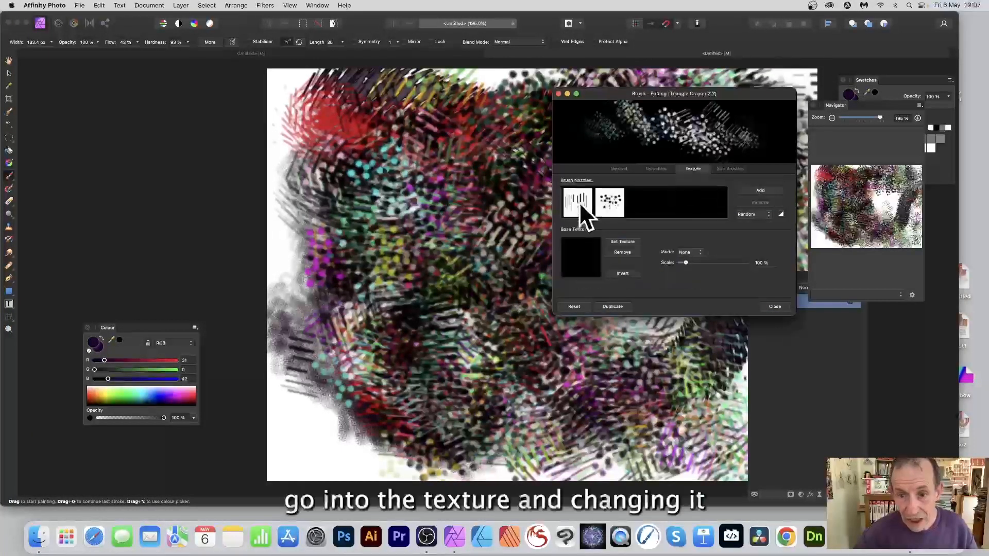
mouse_move(382, 175)
mouse_down()
mouse_move(412, 214)
mouse_move(490, 256)
mouse_move(515, 216)
mouse_up()
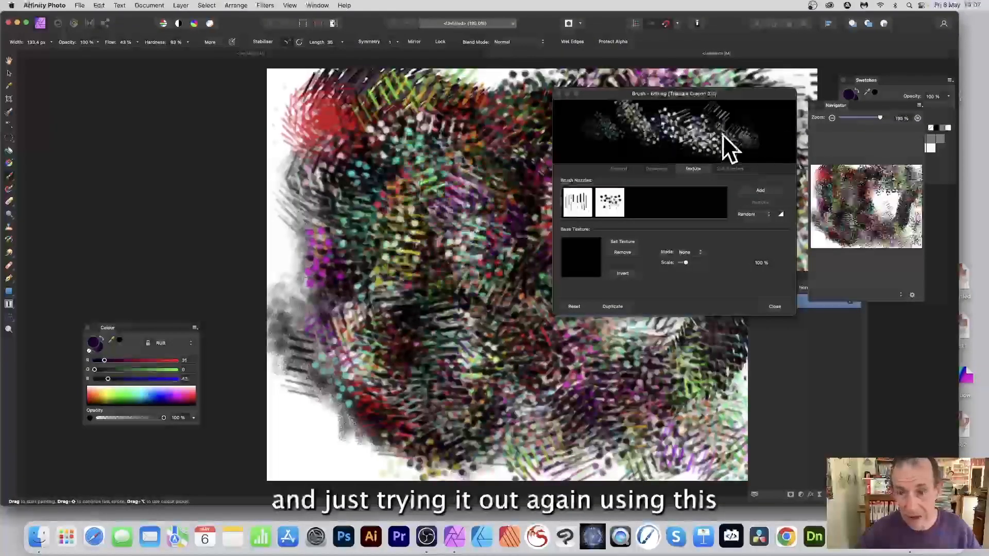
mouse_move(520, 155)
mouse_down()
mouse_move(404, 132)
mouse_move(479, 298)
mouse_move(354, 185)
mouse_move(346, 155)
mouse_move(316, 331)
mouse_move(305, 215)
mouse_move(515, 391)
mouse_move(747, 371)
mouse_move(545, 375)
mouse_move(593, 335)
mouse_up()
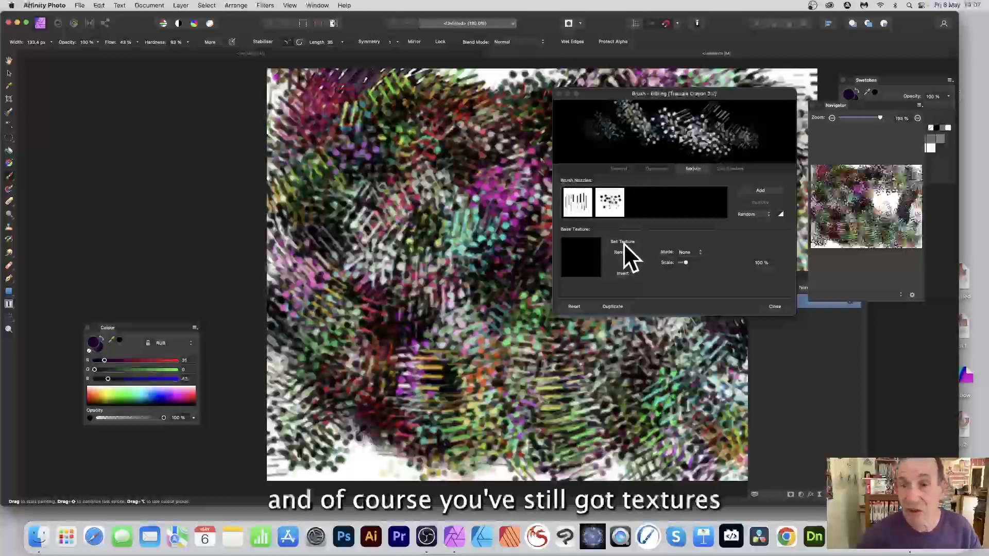